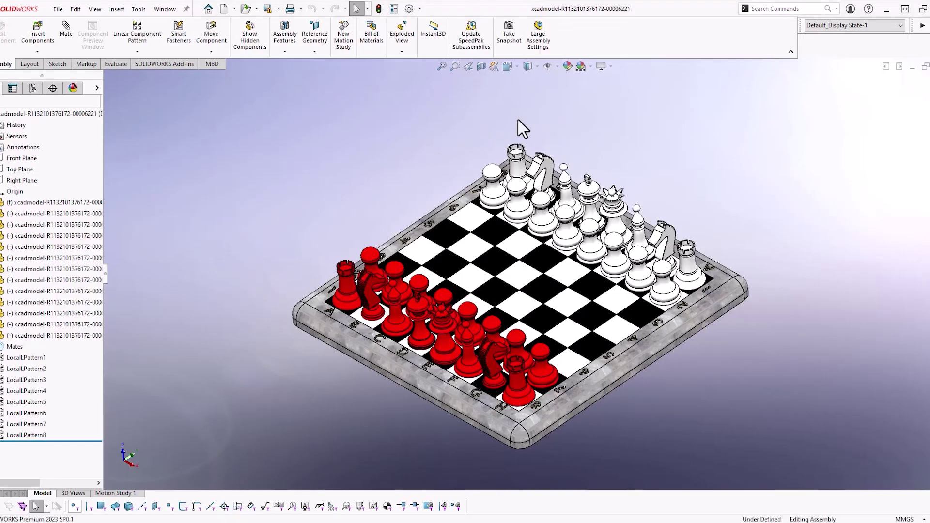
Show the Help menu's Licenses options: Activate, Deactivate and Show.
left_click(868, 9)
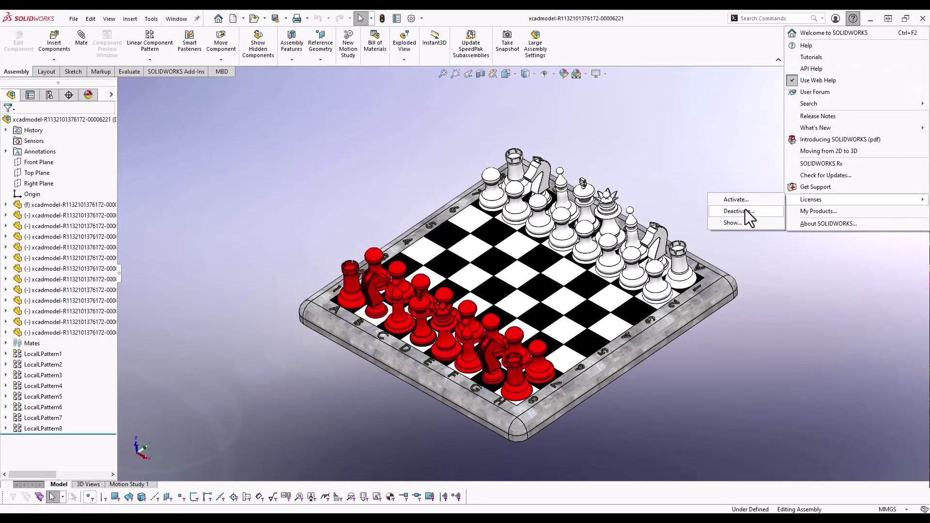
Deactivate the licences for all six products, then connect to the PLM Full Tunnel VPN.
left_click(745, 210)
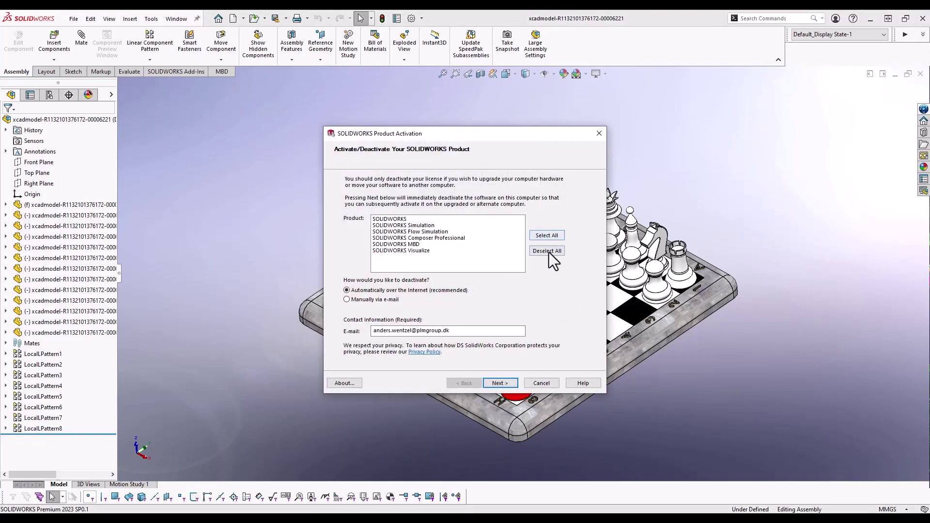
left_click(550, 235)
left_click(501, 383)
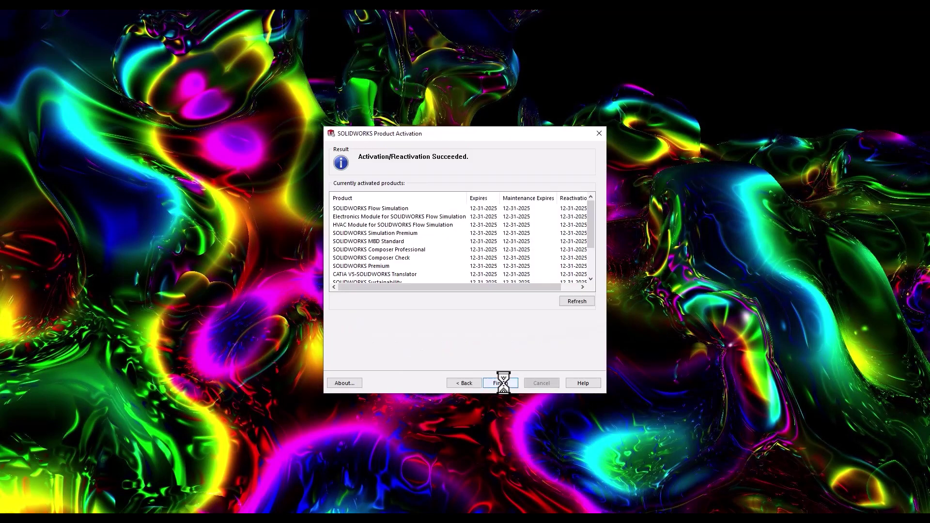
key("Return")
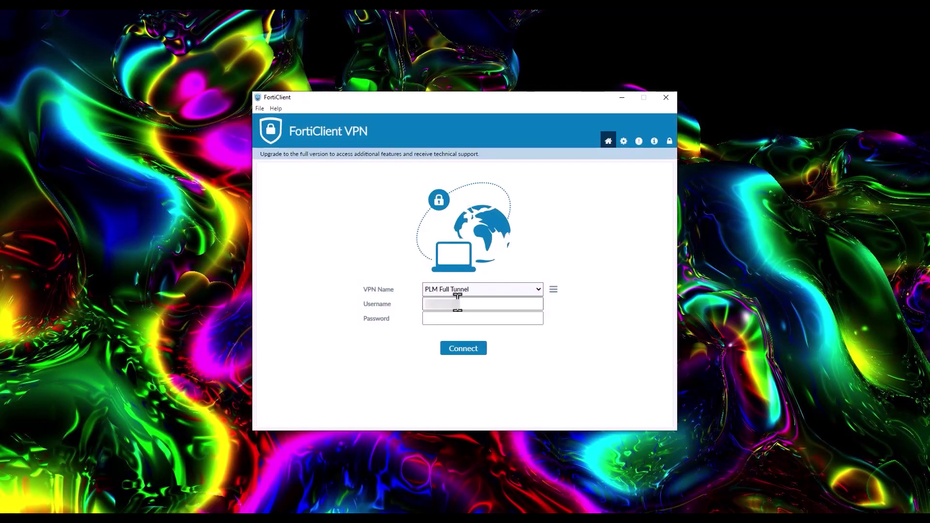
left_click(454, 320)
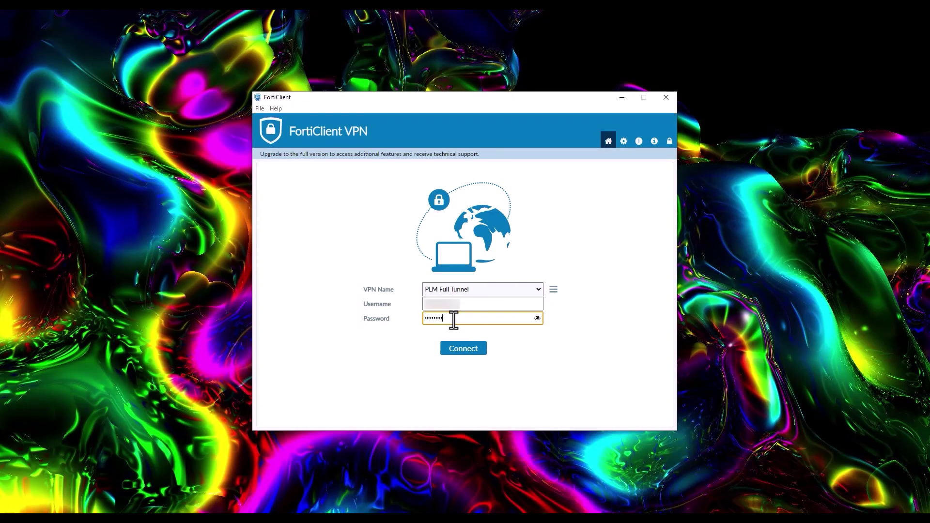
left_click(466, 350)
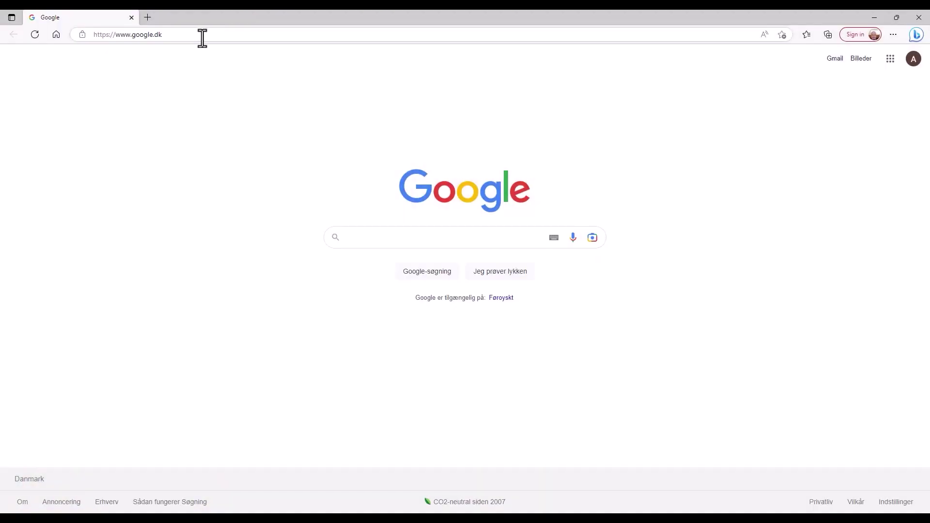
Load solidworks.com in the Edge browser.
left_click(188, 34)
type("soli")
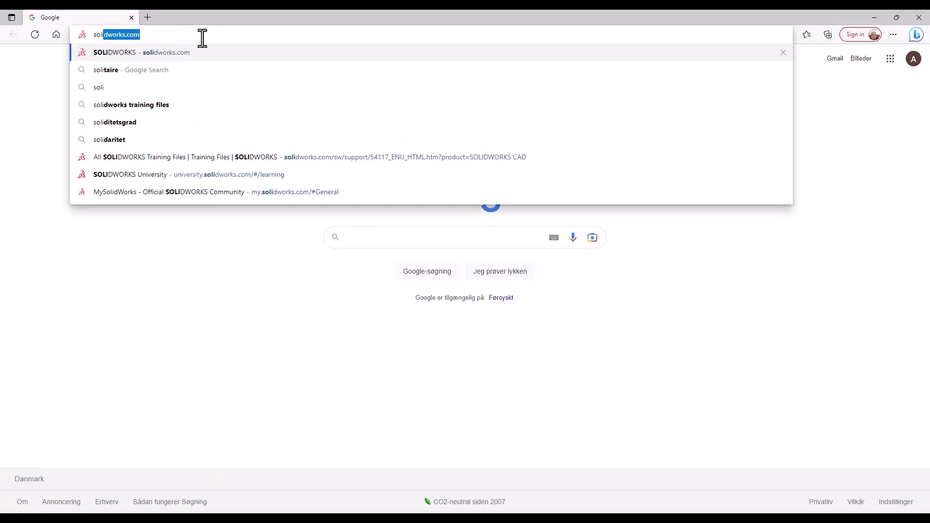
key("Return")
Log in to the 3DEXPERIENCE platform and reach the Platform Management dashboard.
left_click(902, 60)
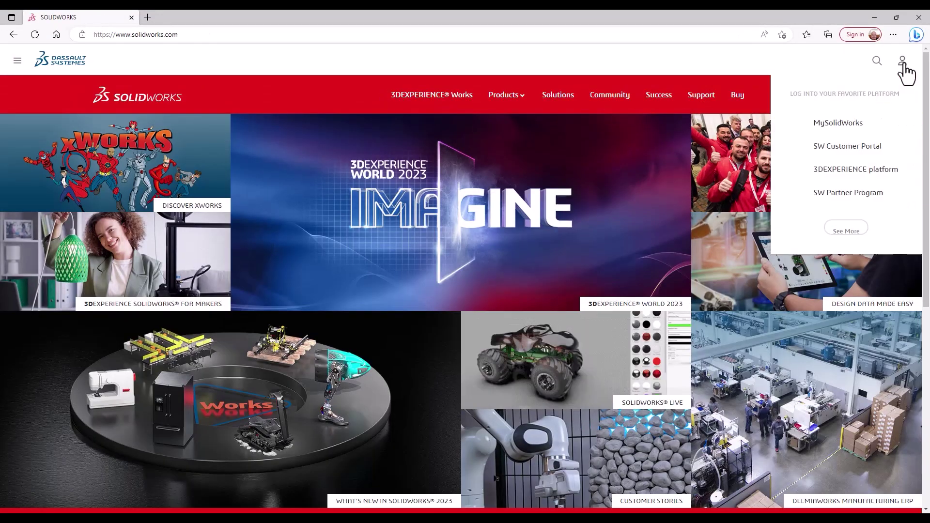
left_click(859, 170)
left_click(572, 256)
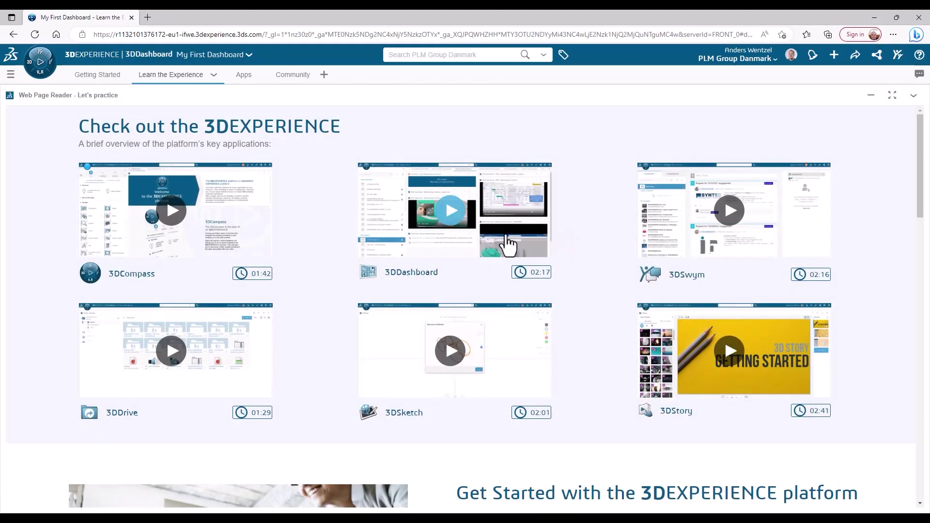
left_click(41, 61)
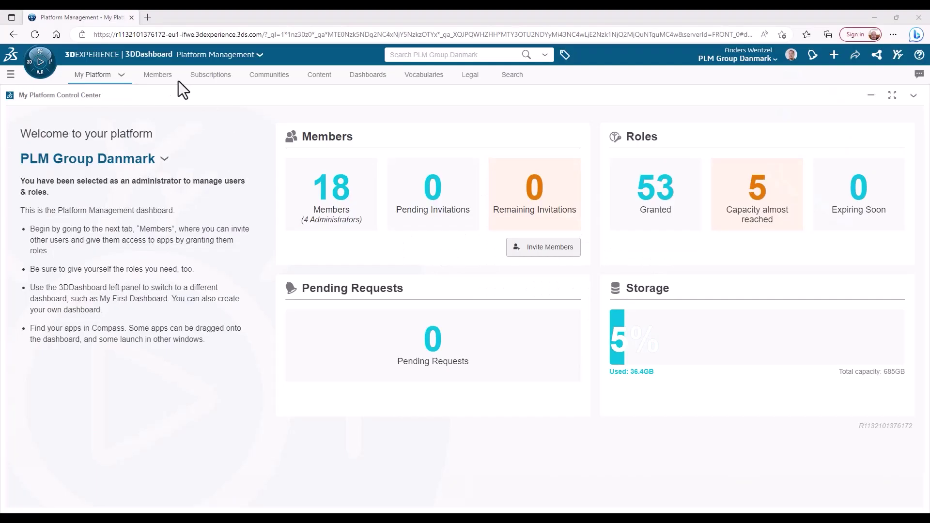
Revoke the SOLIDWORKS Premium role from one member in Members.
left_click(165, 78)
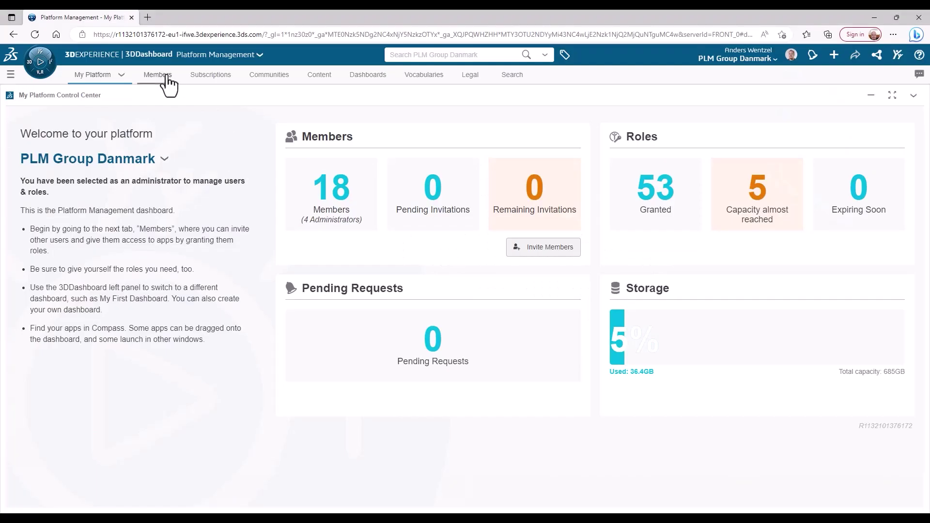
left_click(903, 414)
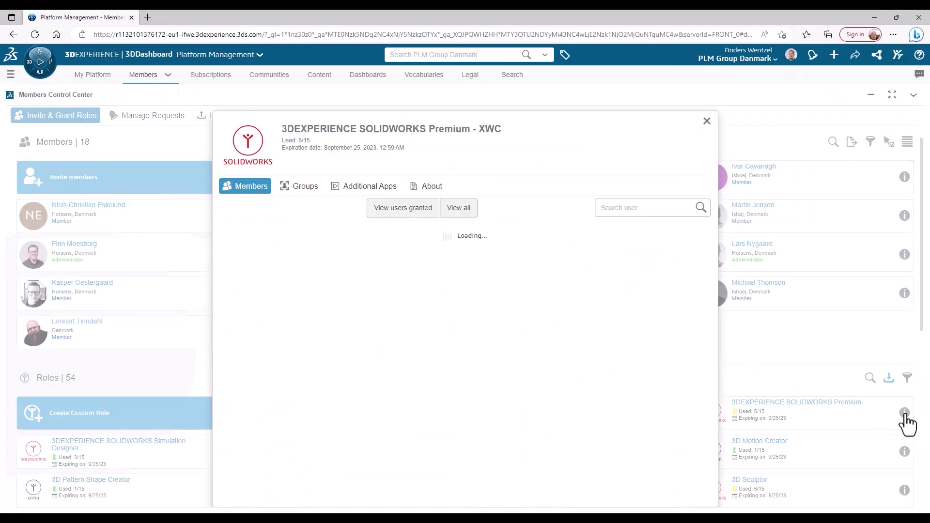
left_click(228, 315)
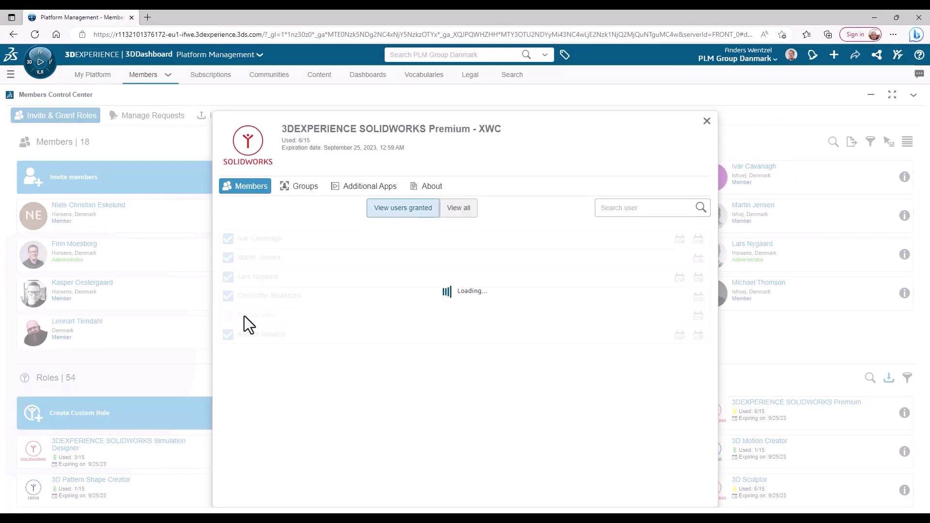
left_click(539, 237)
Grant the SOLIDWORKS Premium role to another user from the full user list.
left_click(464, 213)
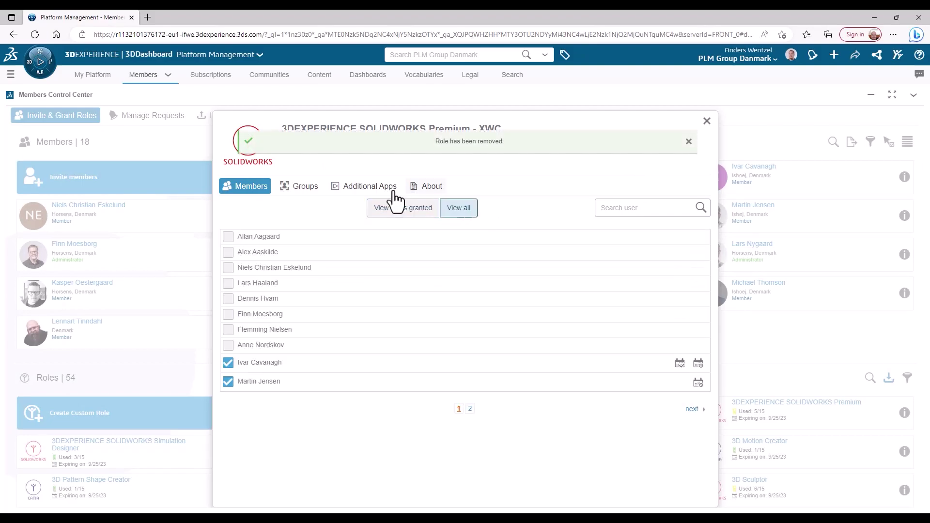
left_click(229, 274)
left_click(652, 489)
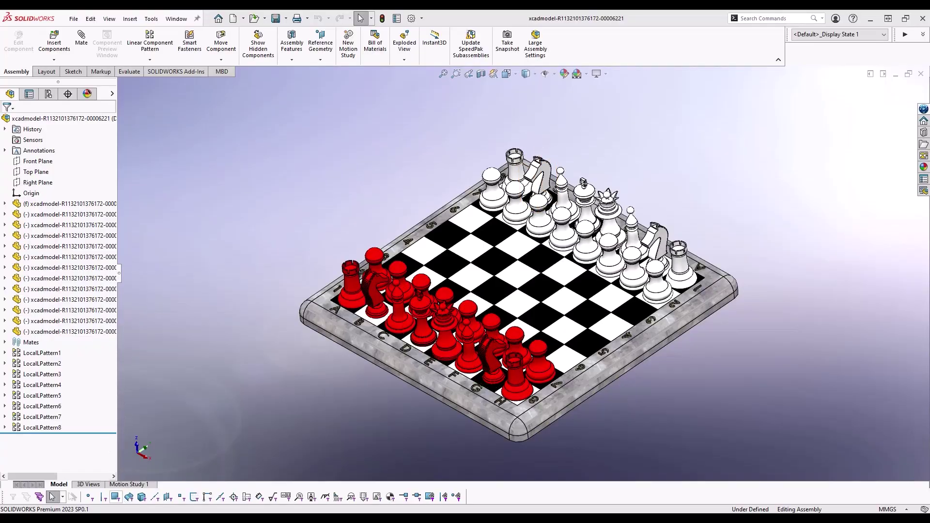
Open File Explorer on the PLM Group folder with Win+E.
key("super+e")
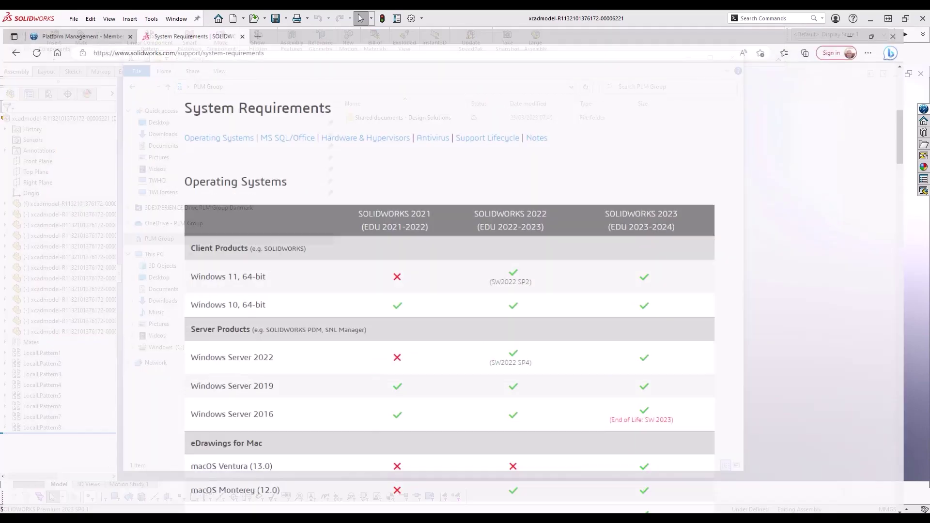
scroll(213, 115, "up", 2)
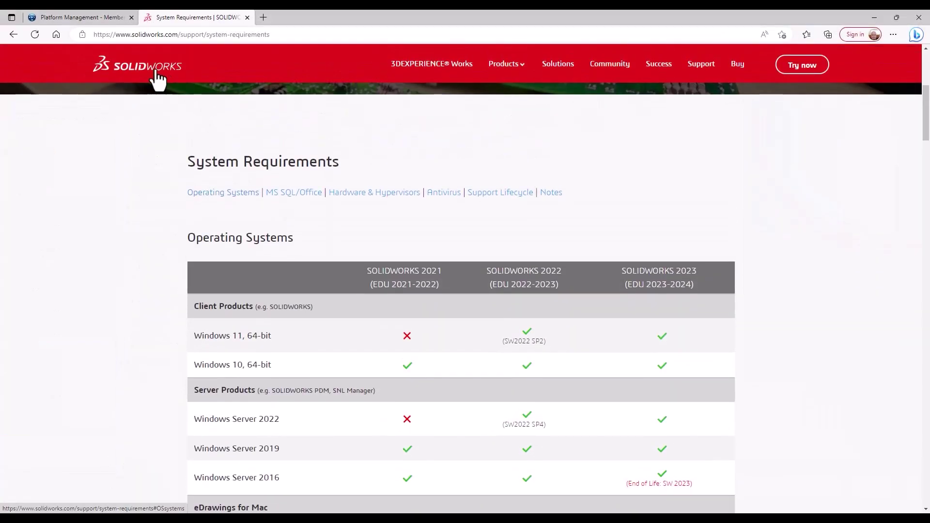
scroll(457, 224, "down", 3)
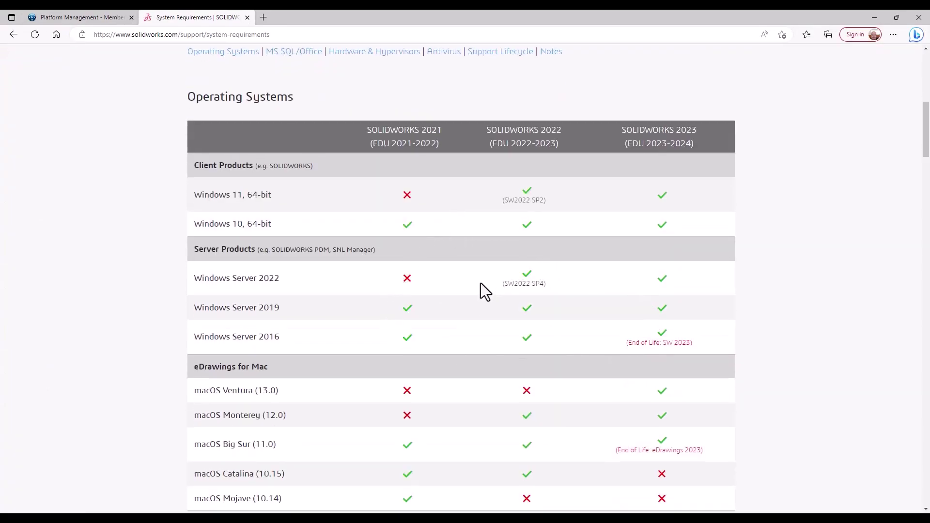
scroll(499, 300, "down", 5)
scroll(507, 307, "down", 3)
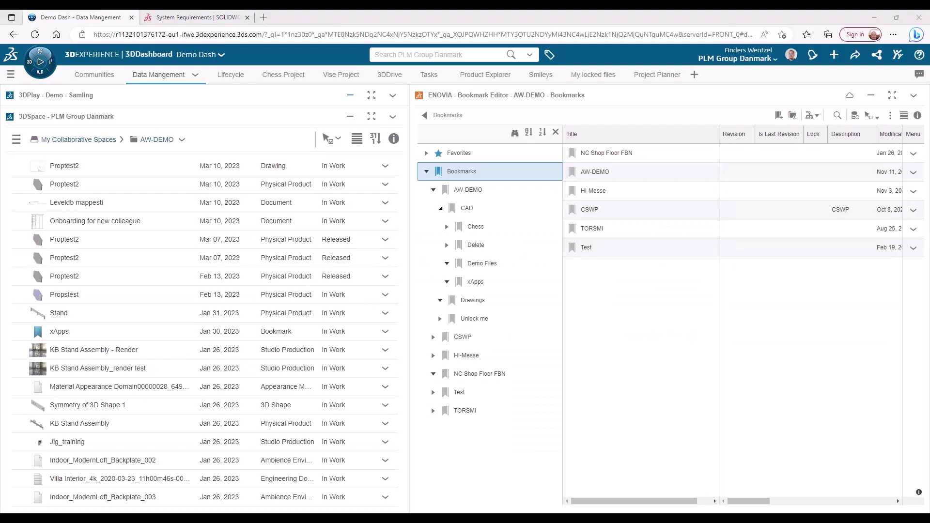
Browse AW-DEMO > CAD > Demo Files and open Demo - Samling with SOLIDWORKS.
double_click(620, 172)
double_click(621, 156)
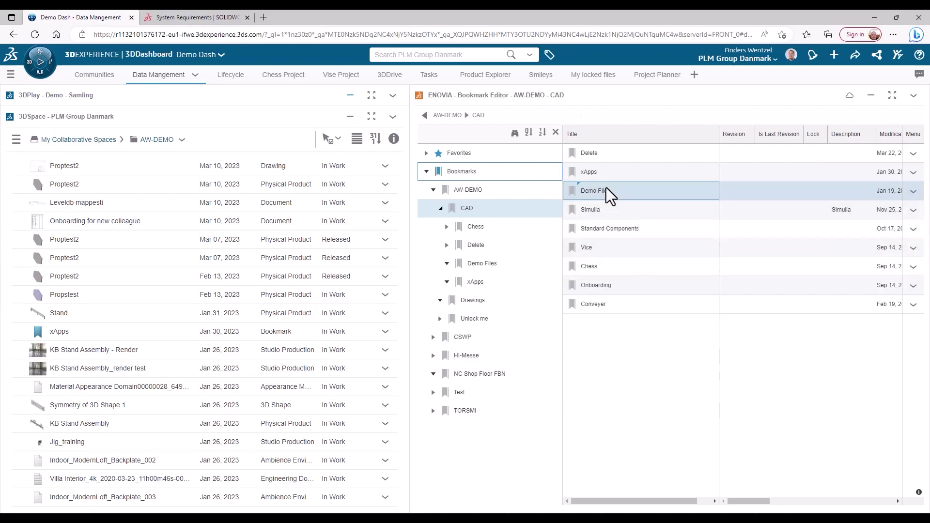
double_click(605, 190)
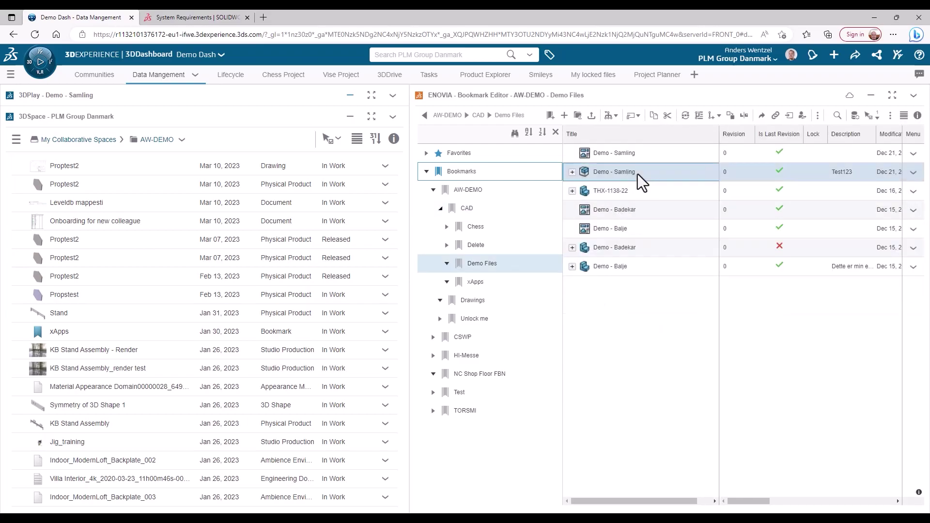
right_click(651, 173)
mouse_move(727, 187)
left_click(774, 188)
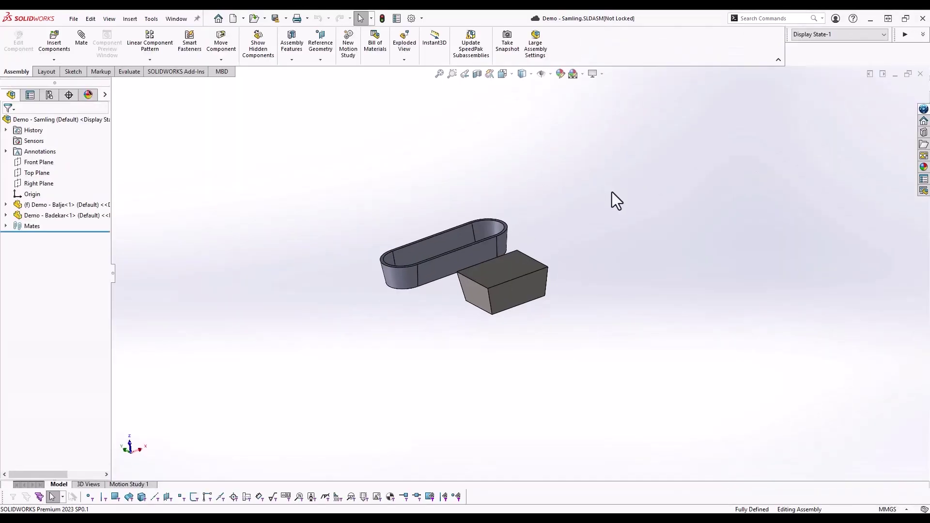
Orbit the assembly to view it from other angles.
middle_click_drag(612, 193, 543, 247)
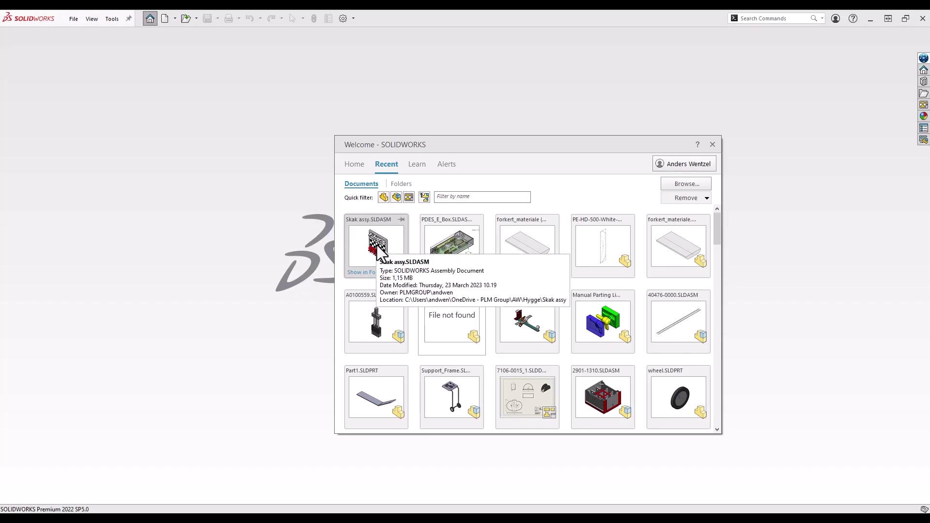
Open Skak assy.SLDASM from Recent, expand Skakbræt<1>, and switch to the browser.
left_click(377, 245)
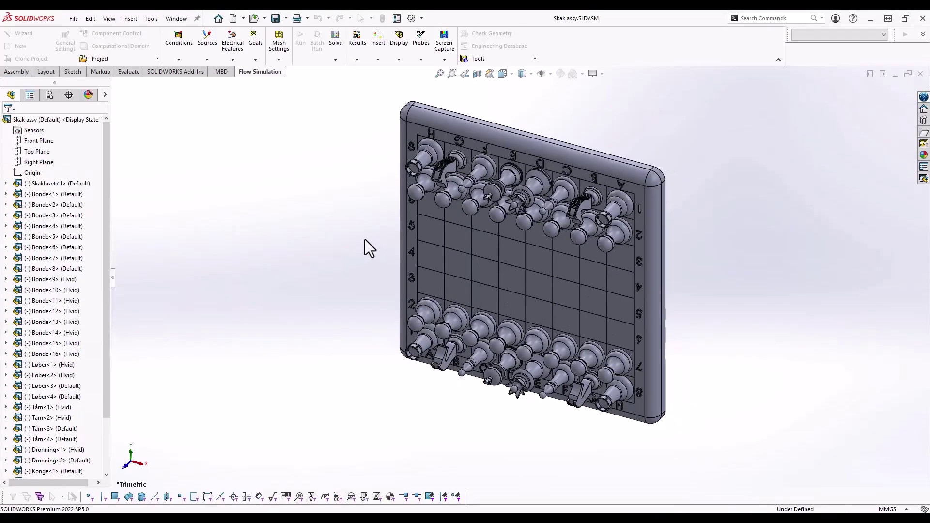
left_click(6, 183)
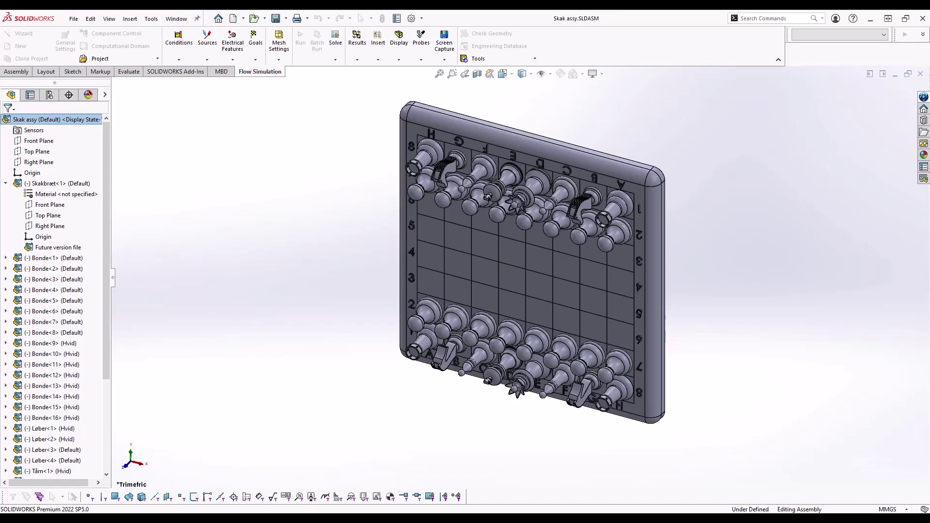
key("alt+Tab")
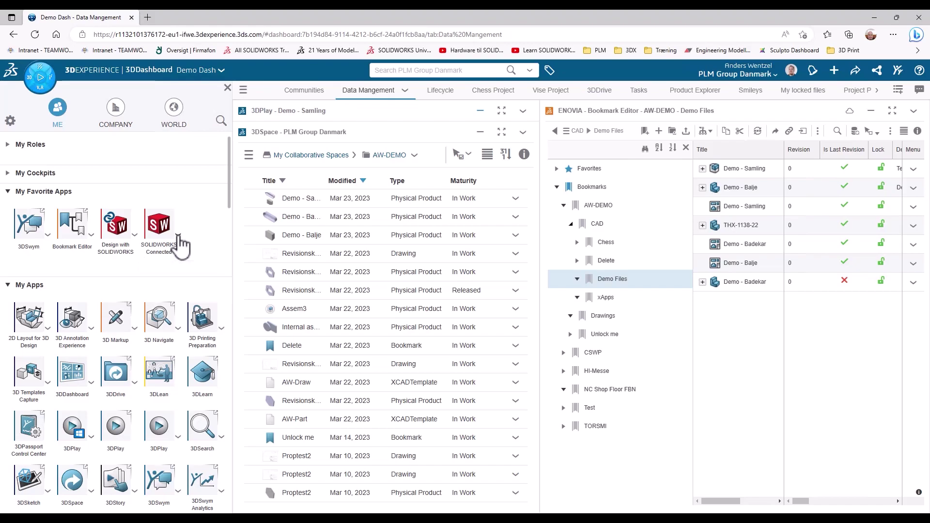
Launch SOLIDWORKS Connected from the compass's My Favorite Apps.
mouse_move(183, 247)
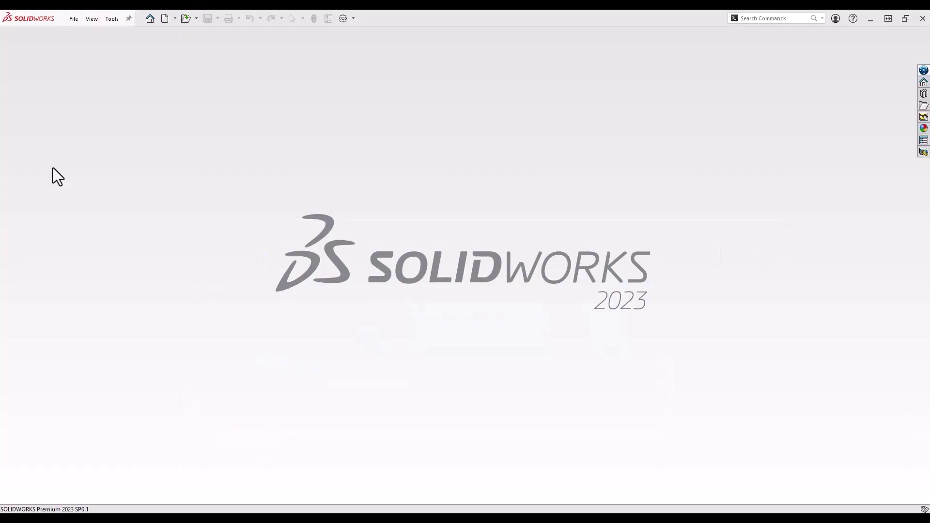
Start Bookmark Editor from the 3DEXPERIENCE task pane's app list.
left_click(923, 71)
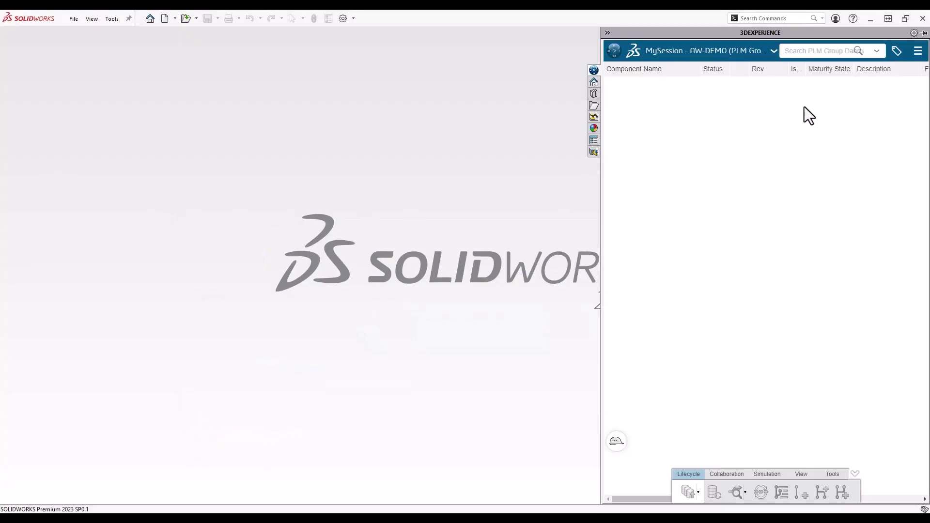
left_click(614, 51)
left_click(680, 207)
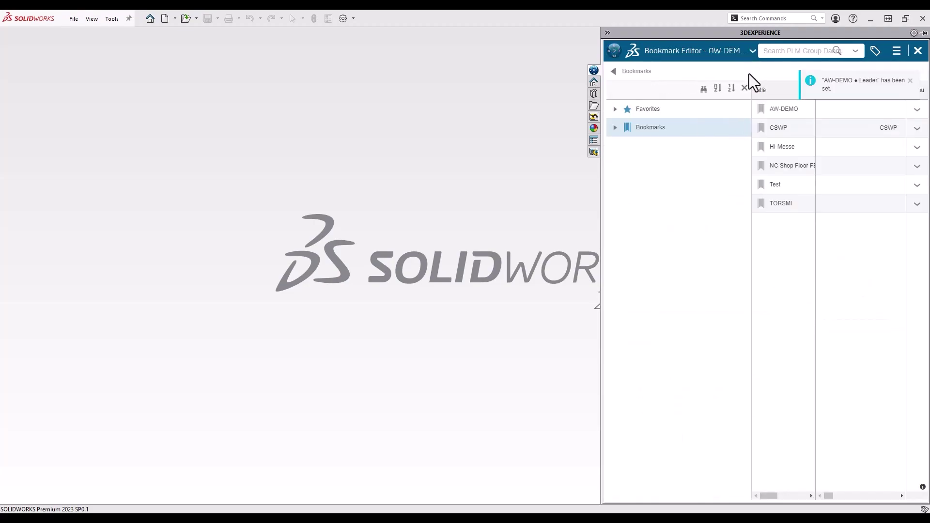
Browse AW-DEMO > CAD > Demo Files and drag Demo - Samling into the graphics area.
double_click(760, 112)
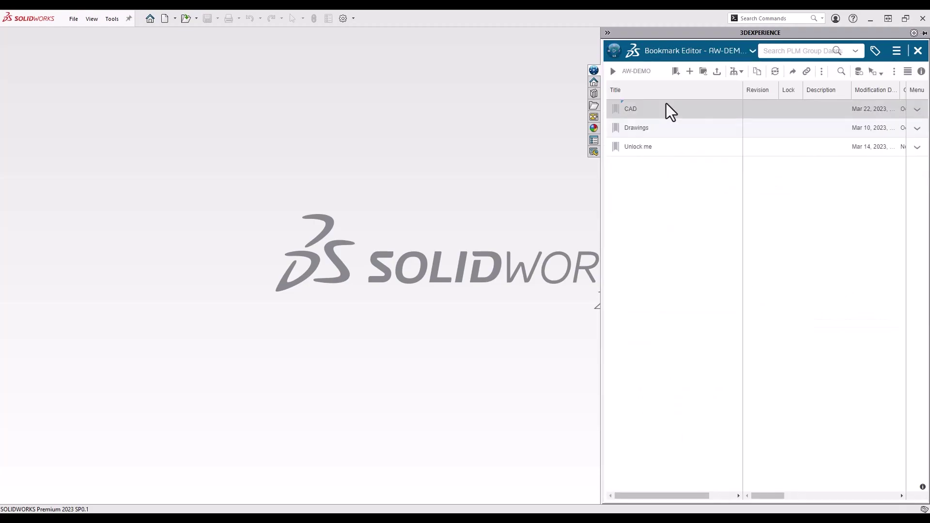
double_click(669, 110)
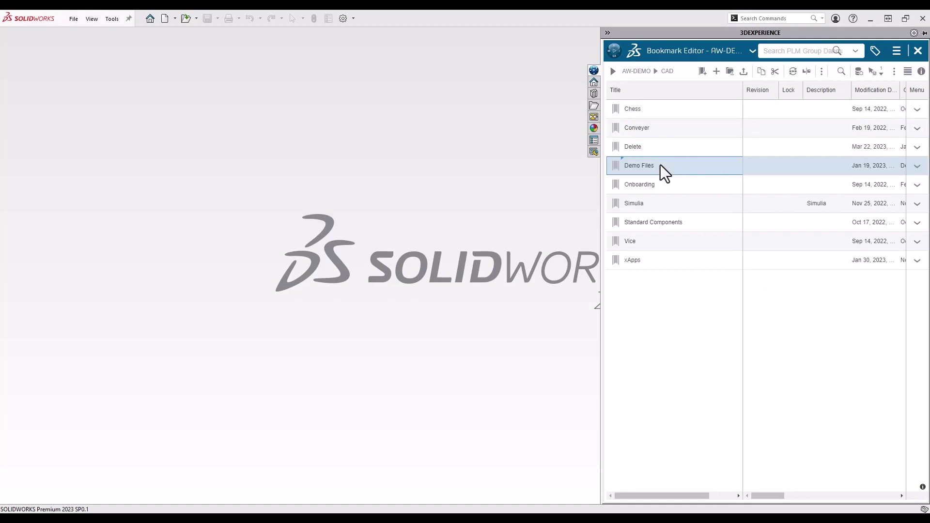
double_click(660, 165)
left_click_drag(644, 184, 467, 182)
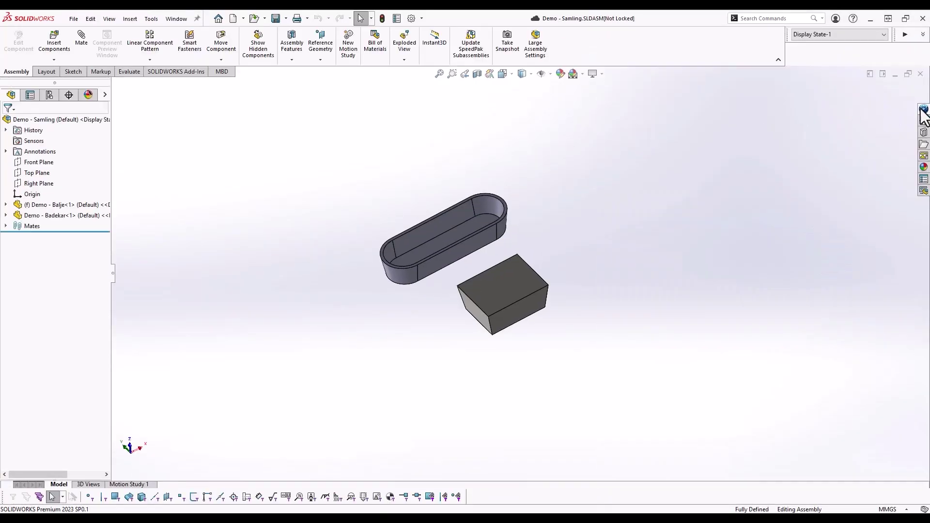
Lock the Demo - Samling assembly from the 3DEXPERIENCE MySession list.
left_click(924, 109)
left_click(915, 88)
right_click(658, 122)
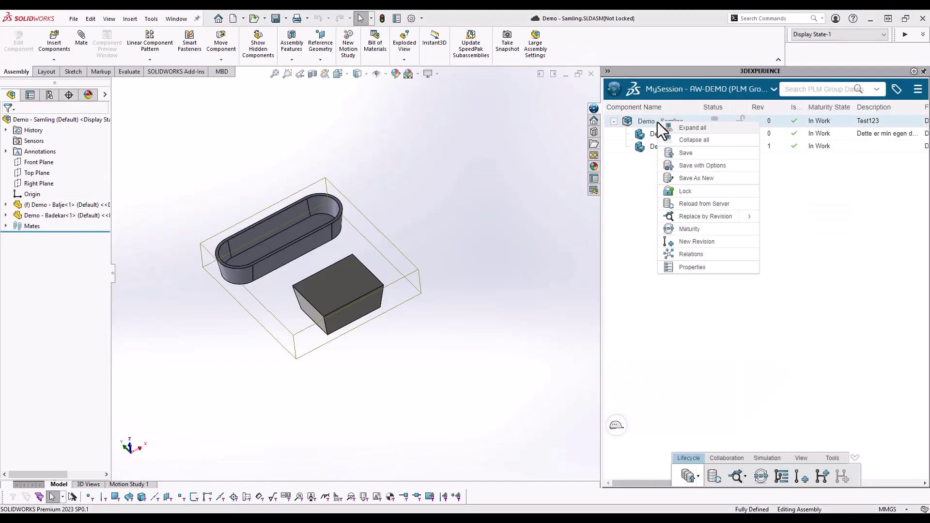
left_click(693, 192)
Set Demo - Samling's maturity to Frozen, then open the Demo - Balje part on its own.
right_click(648, 122)
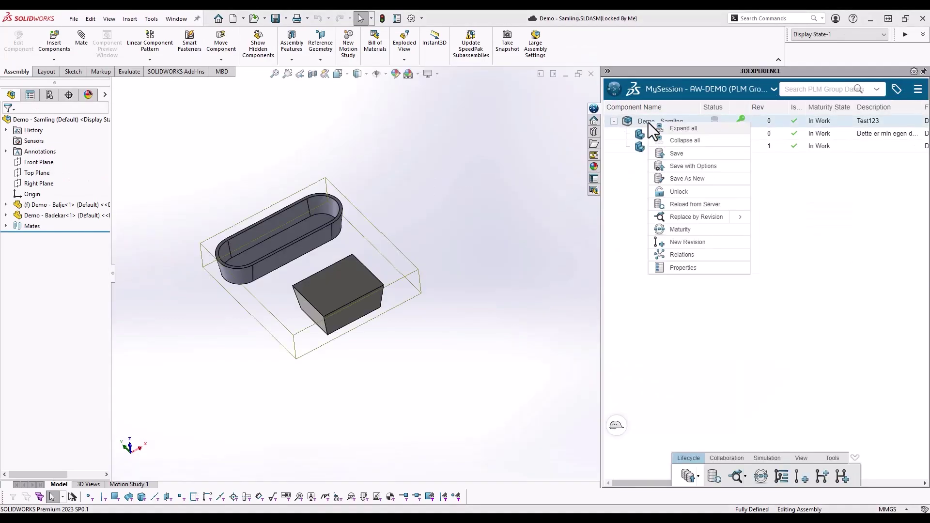
left_click(686, 234)
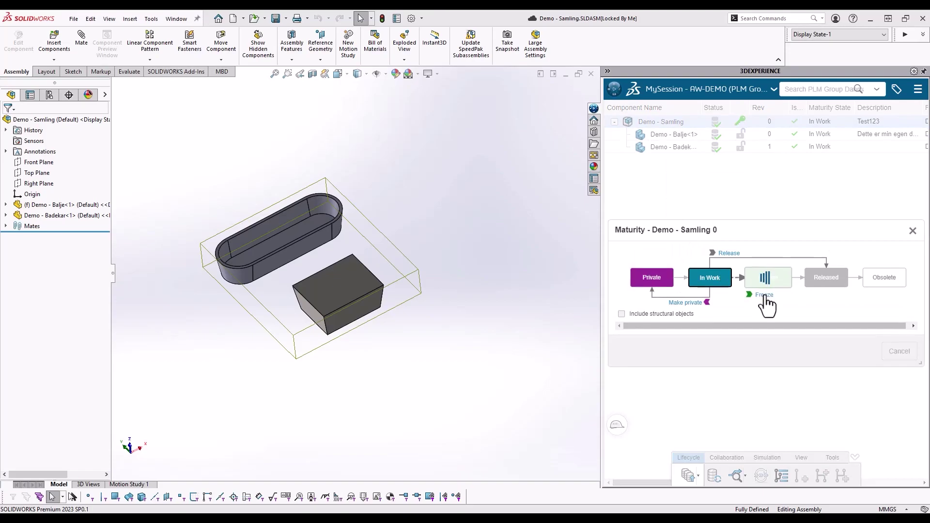
left_click(764, 287)
left_click(674, 133)
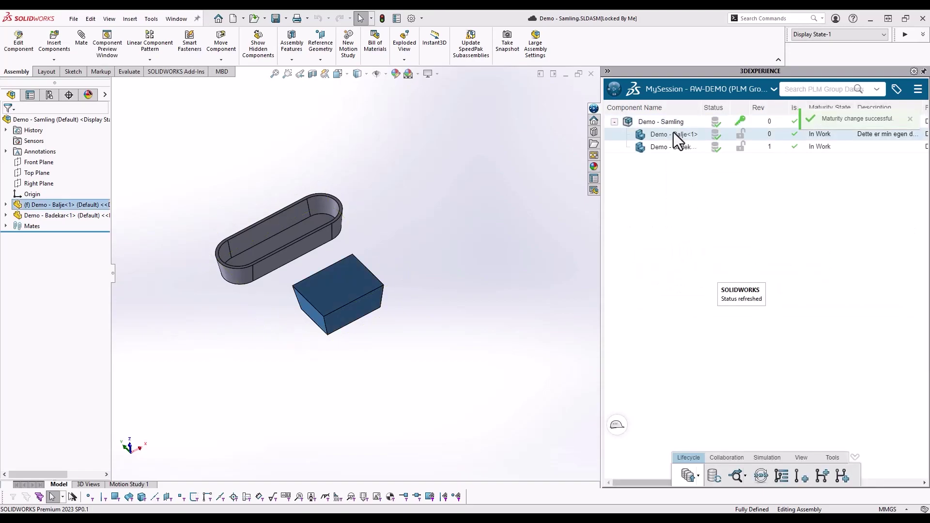
double_click(695, 137)
Create revision 0.1 of Demo - Balje with the revision comment 'Shell'.
right_click(654, 123)
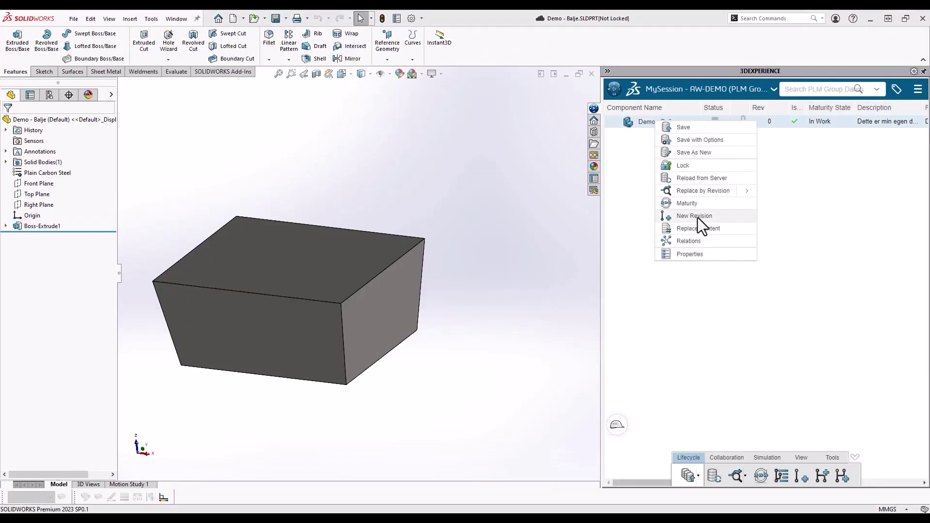
left_click(761, 286)
type("Sh")
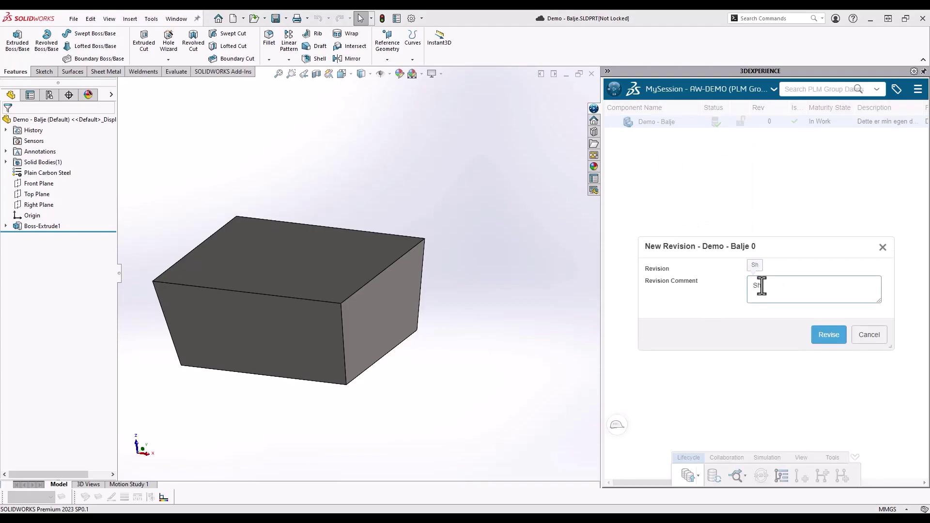
type("ell")
left_click(816, 341)
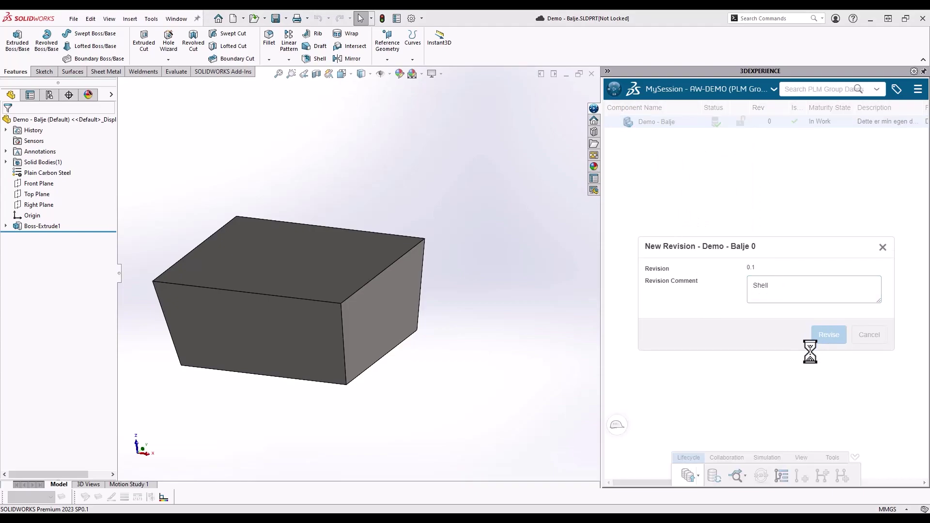